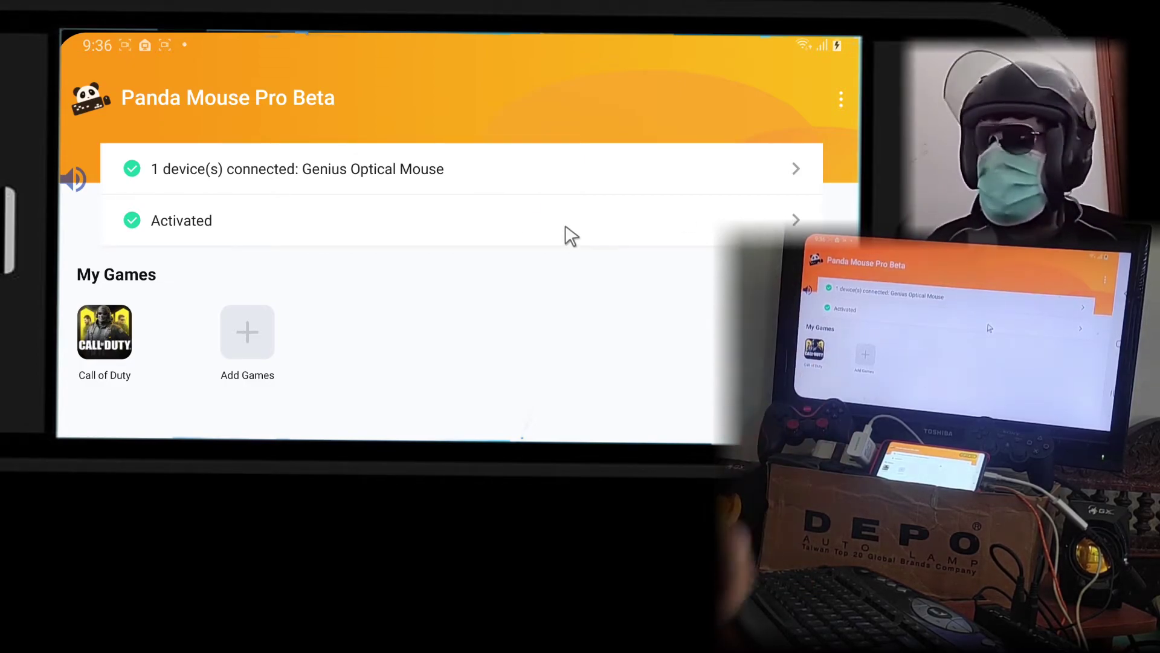
# Stop the phone's screen recording from the notification shade and return to Panda Mouse Pro
pyautogui.moveTo(464, 65); pyautogui.dragTo(521, 273)
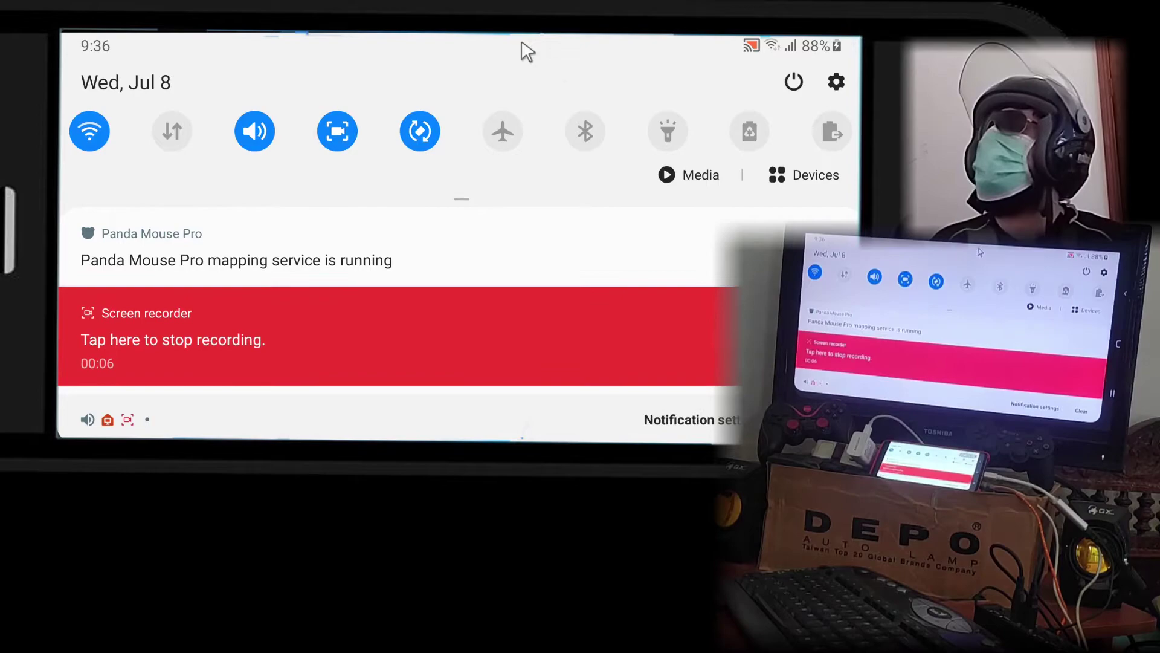
pyautogui.click(398, 335)
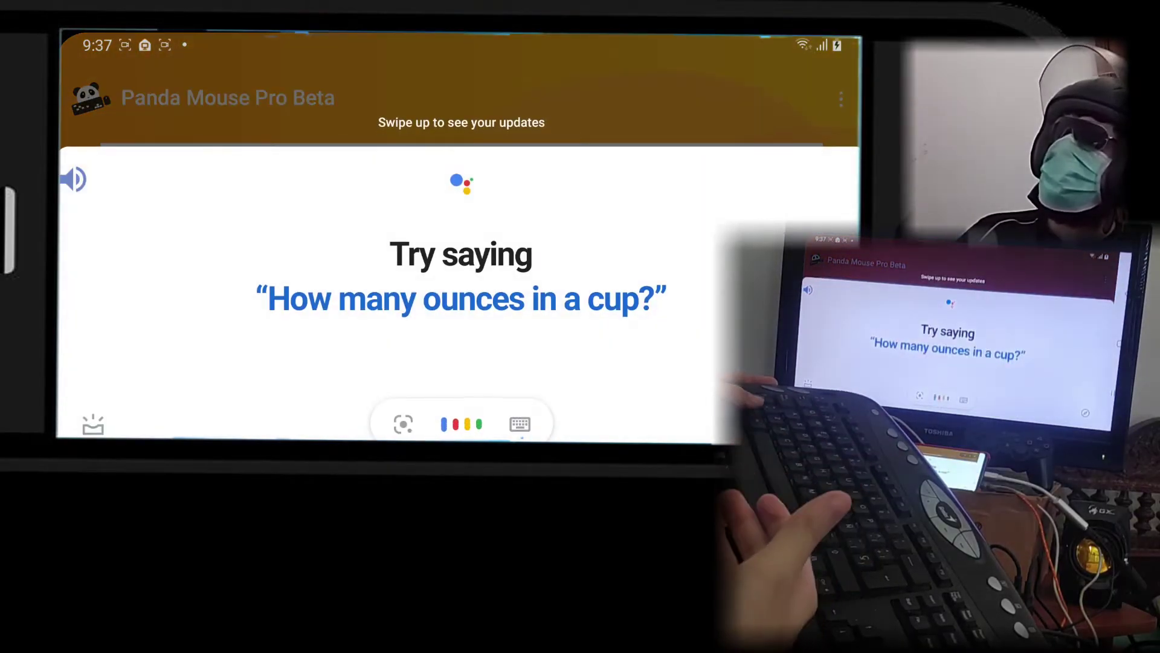
pyautogui.press('Escape')
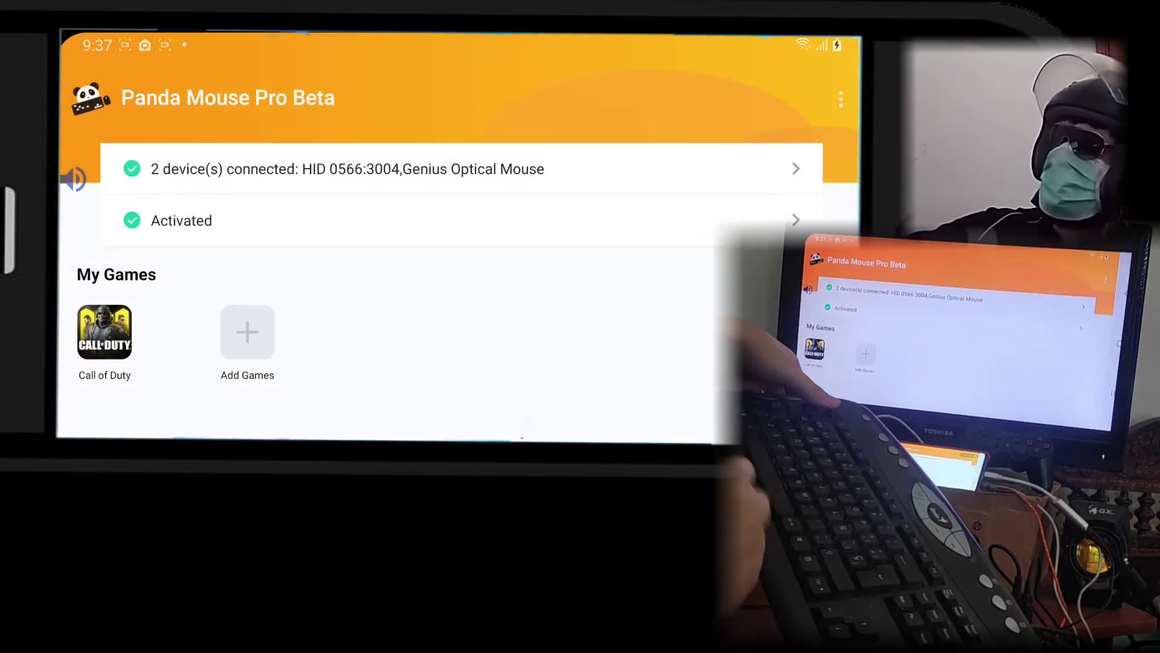
pyautogui.press('super')
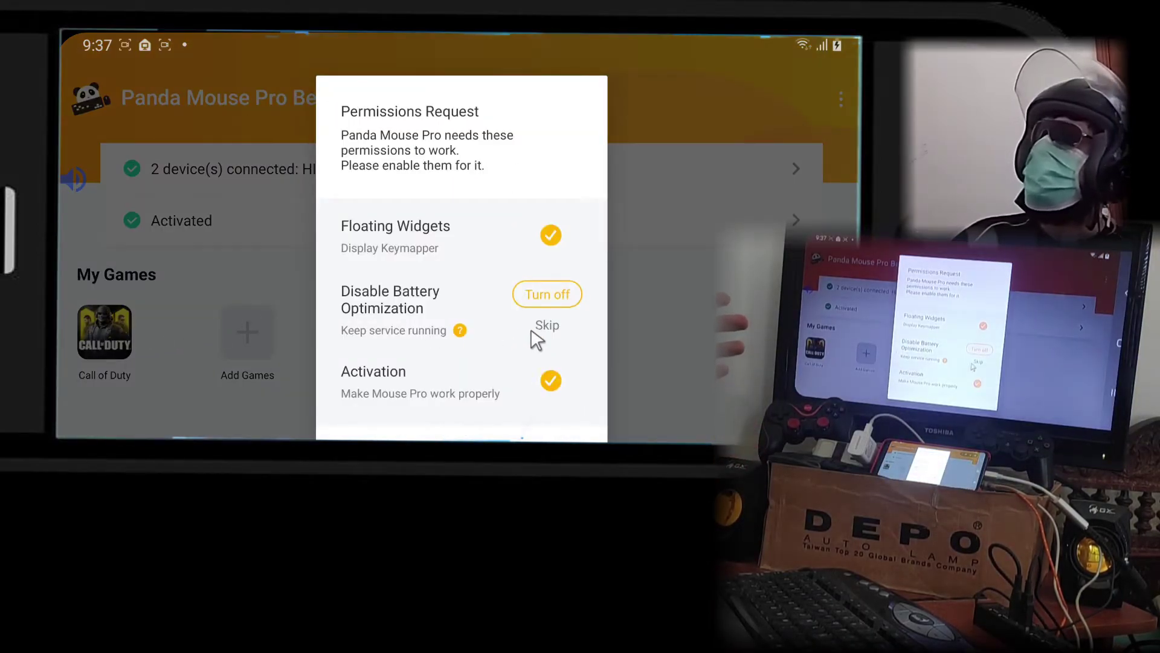
# Skip battery optimization, raise the media volume slightly, and launch Call of Duty Mobile
pyautogui.click(544, 326)
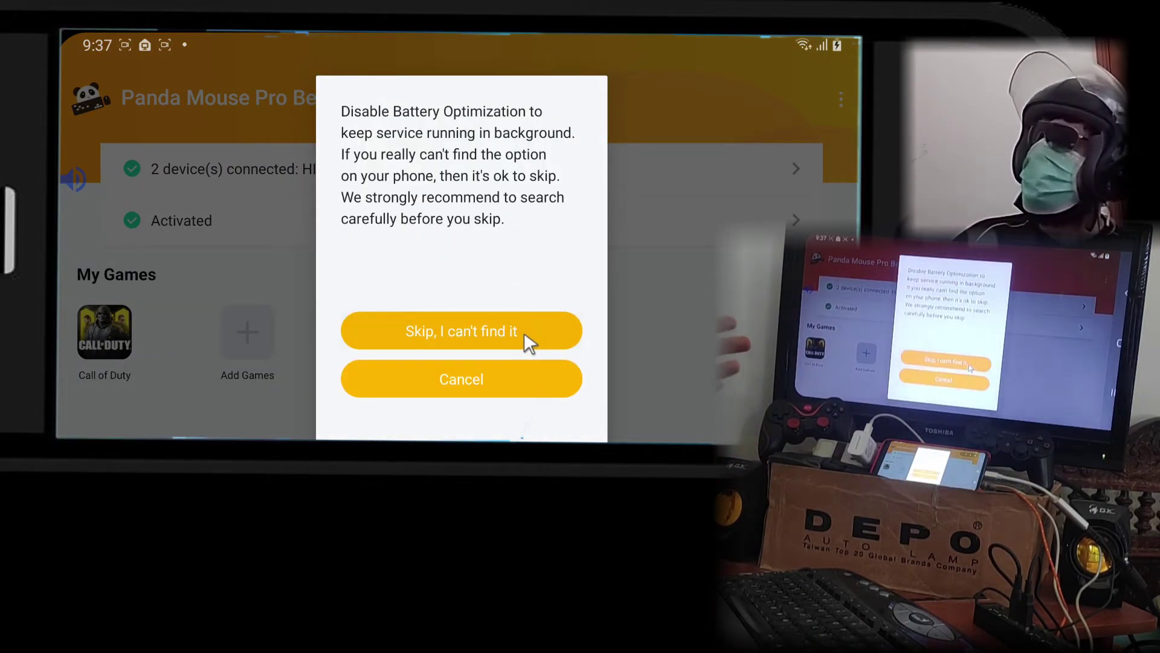
pyautogui.press('XF86AudioLowerVolume')
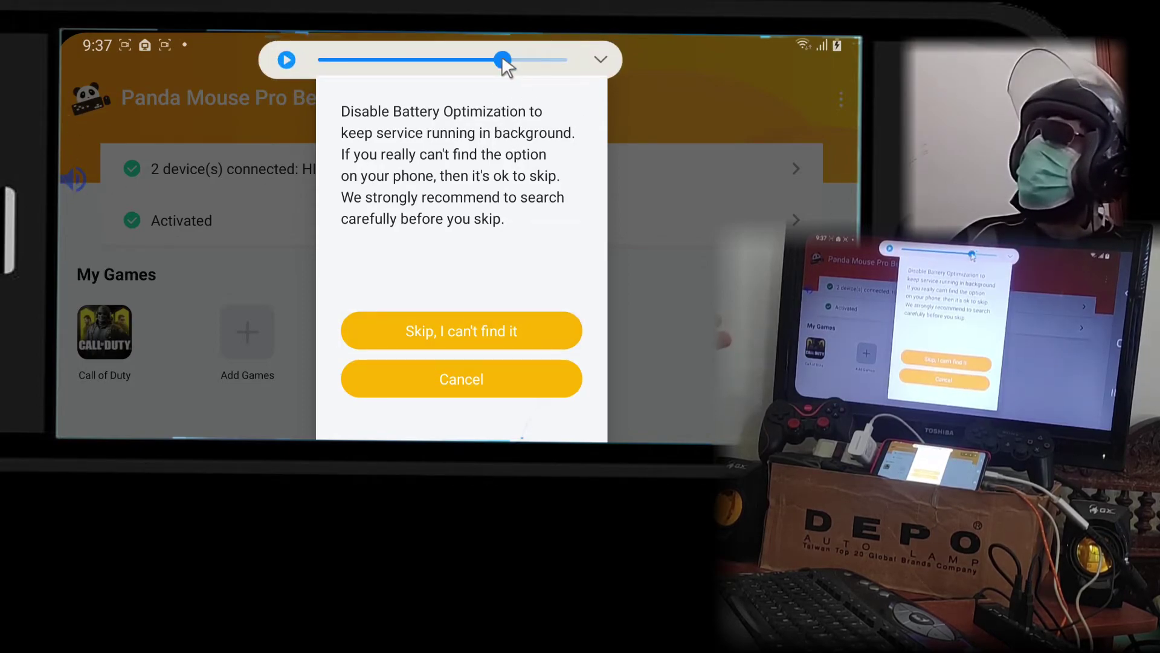
pyautogui.moveTo(504, 59); pyautogui.dragTo(516, 60)
pyautogui.click(507, 372)
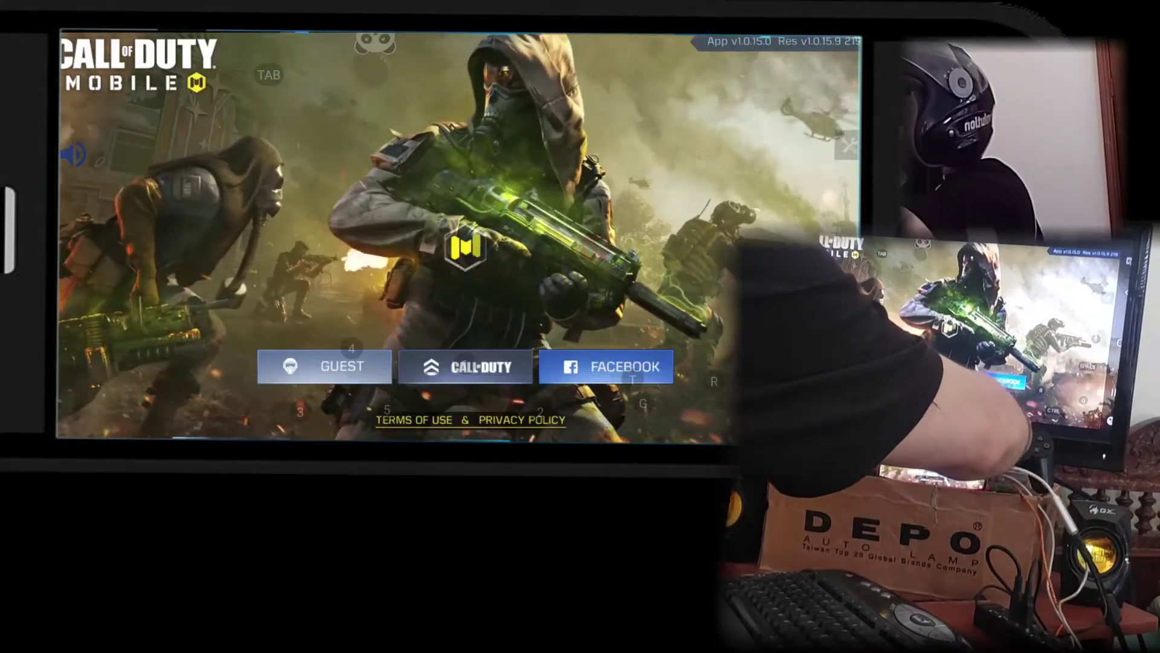
# Log in, adjust the media volume, and enter a match with Loadout 2
pyautogui.click(481, 367)
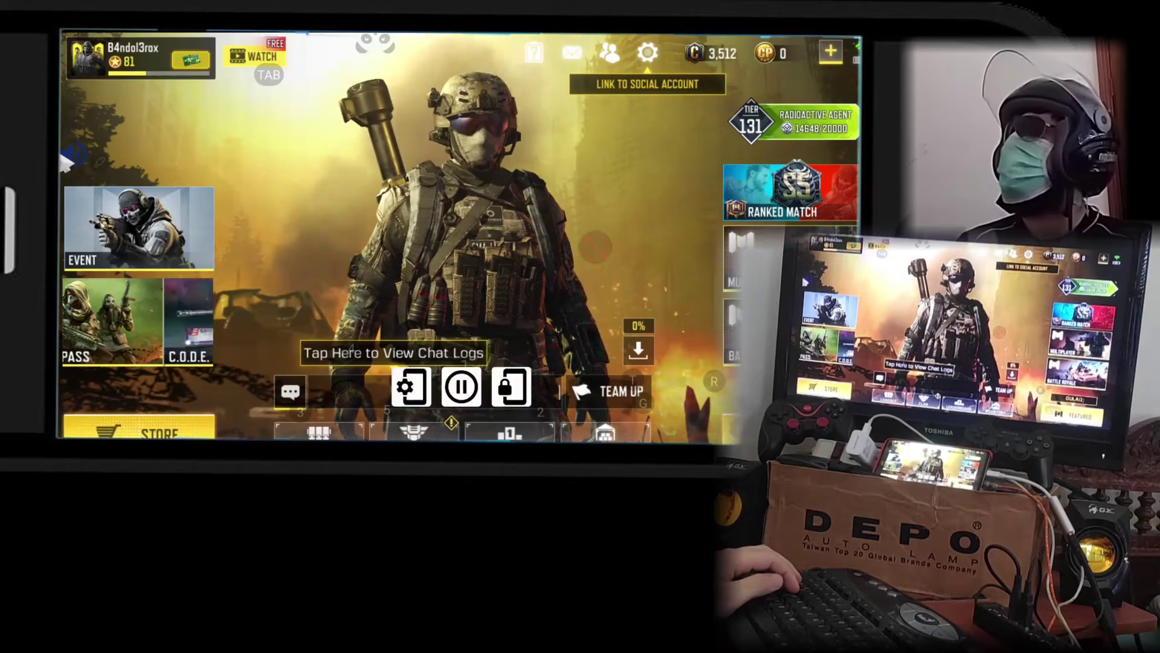
pyautogui.press('XF86AudioLowerVolume')
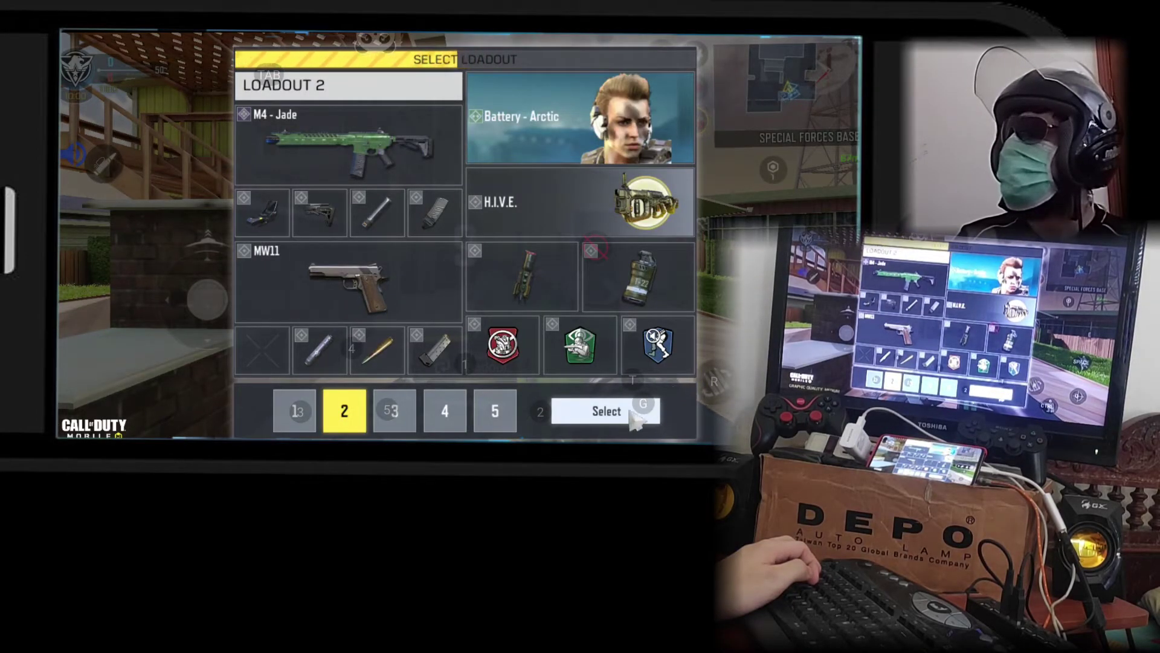
pyautogui.click(606, 411)
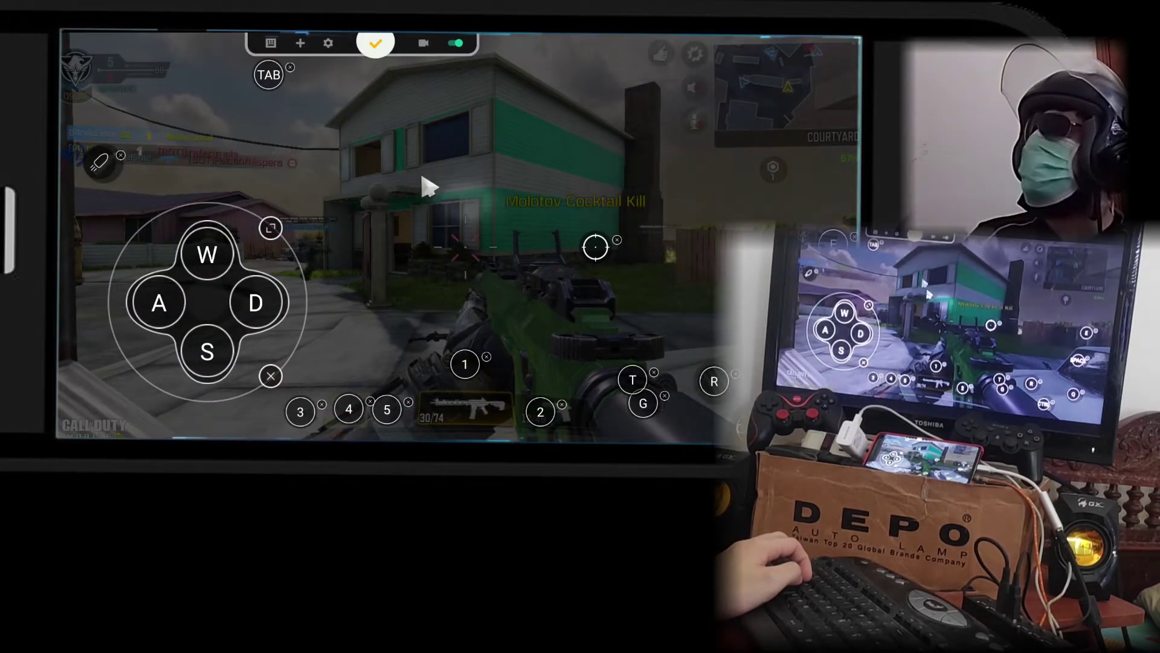
# Save the key mapping, resume play, then perform an emote from the emote wheel
pyautogui.click(375, 43)
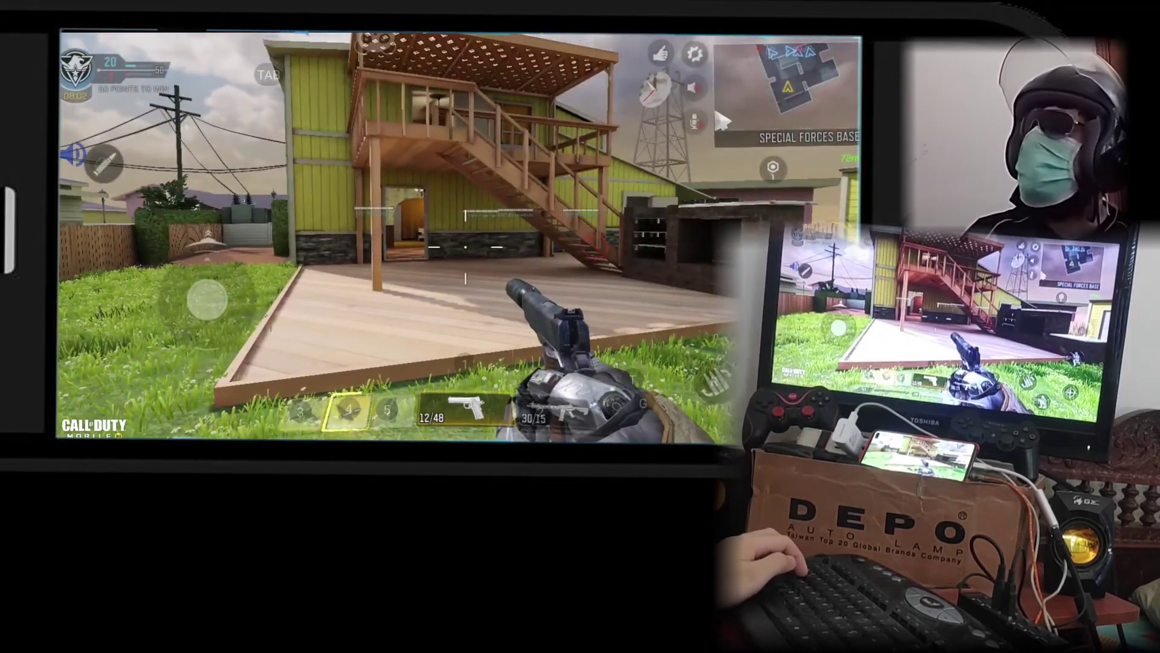
pyautogui.click(661, 55)
pyautogui.click(508, 109)
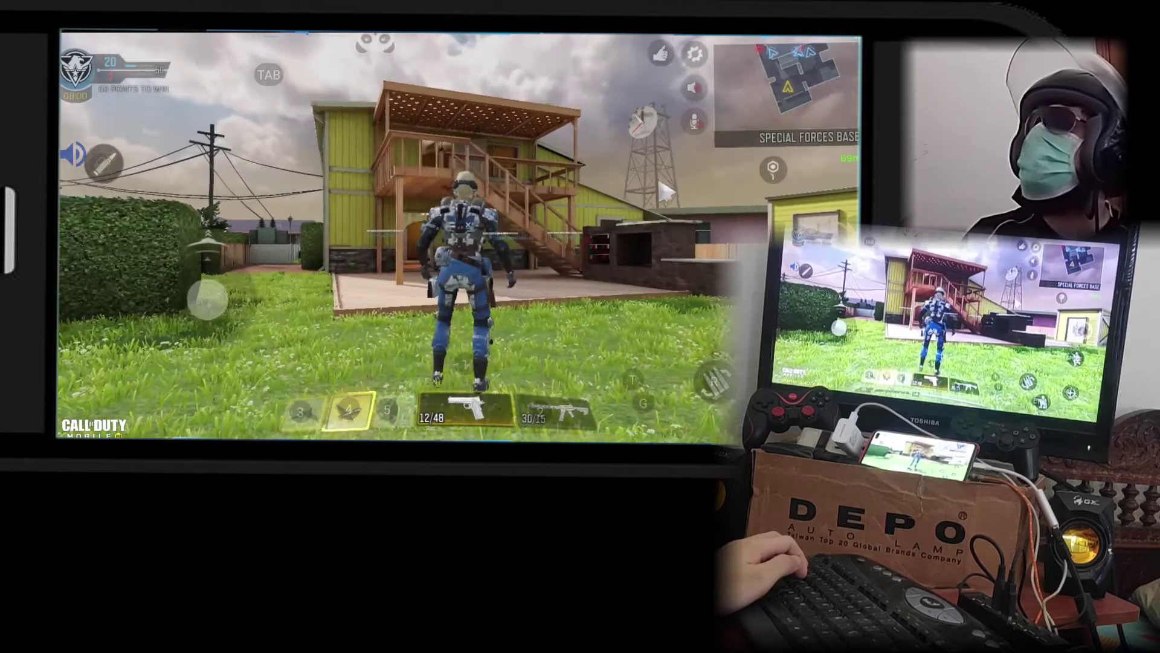